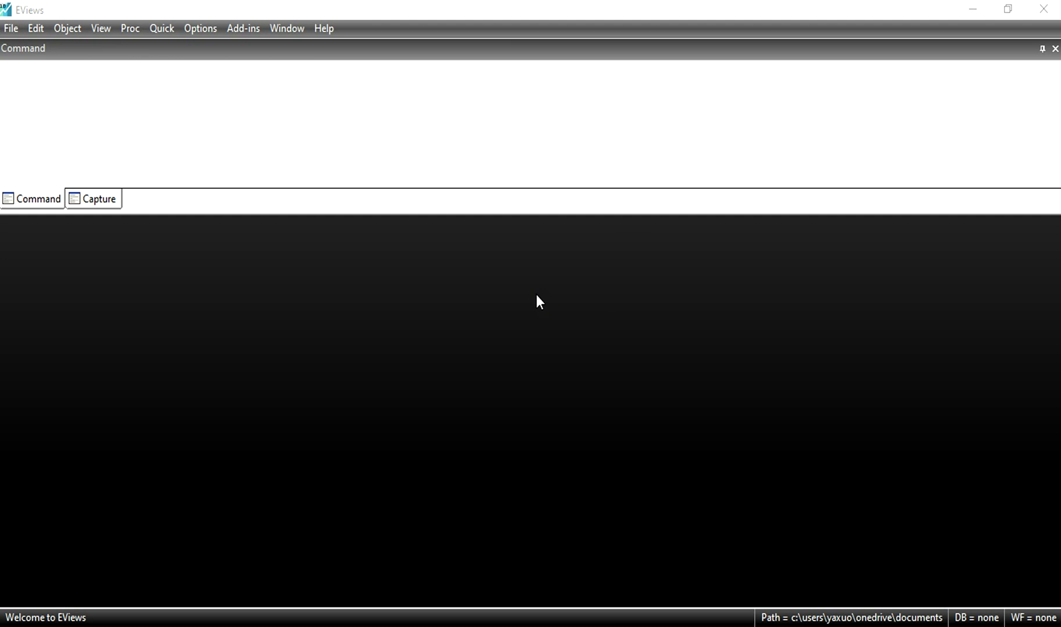
# Create a dated regular-frequency annual workfile running from 1975 to 2018
pyautogui.click(9, 28)
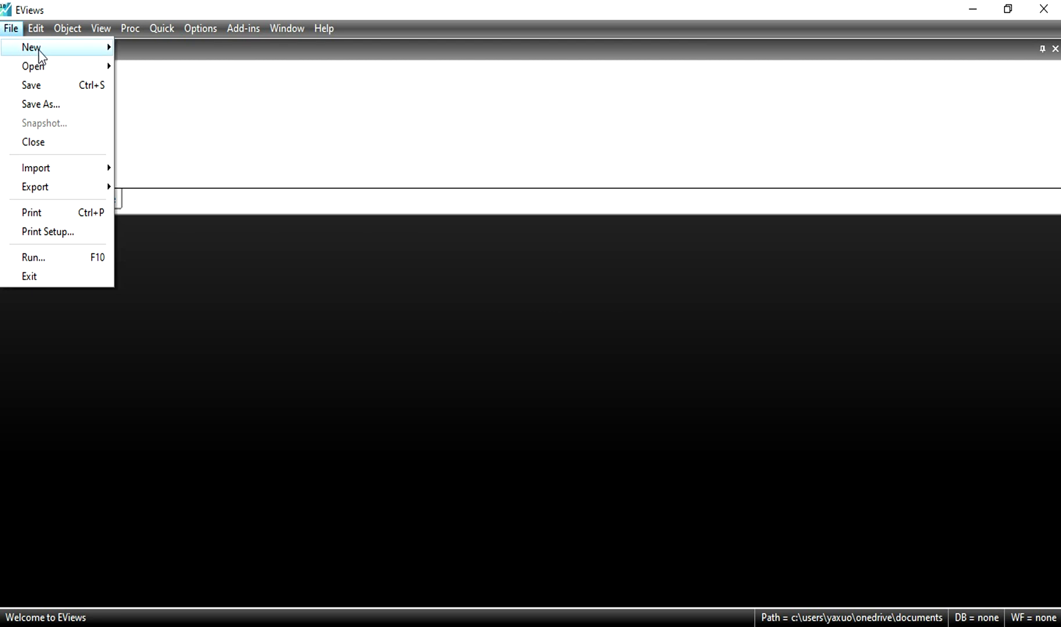
pyautogui.moveTo(33, 52)
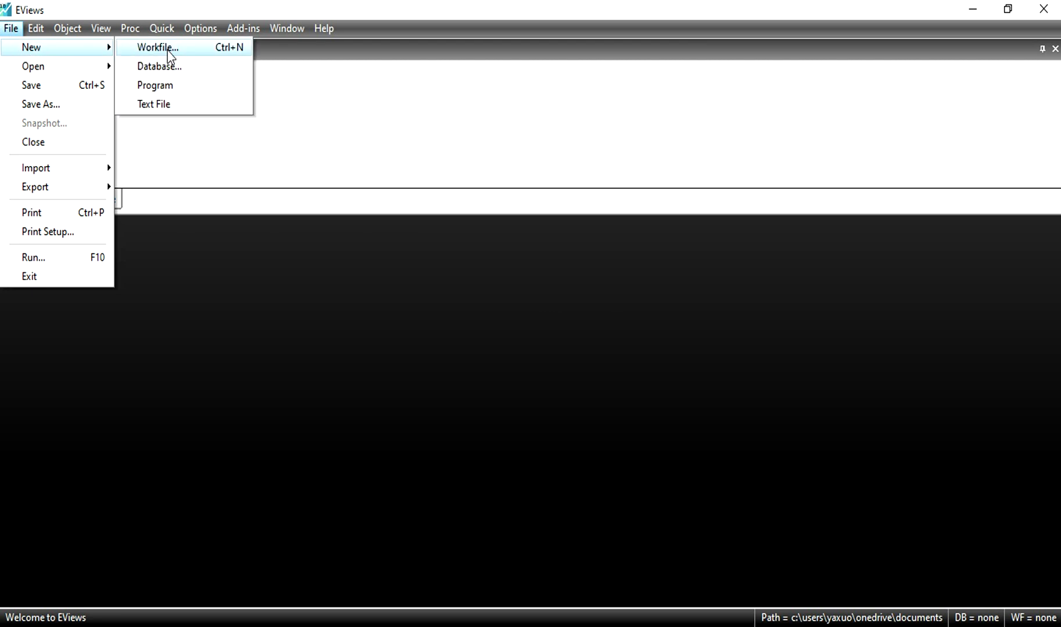
pyautogui.click(168, 51)
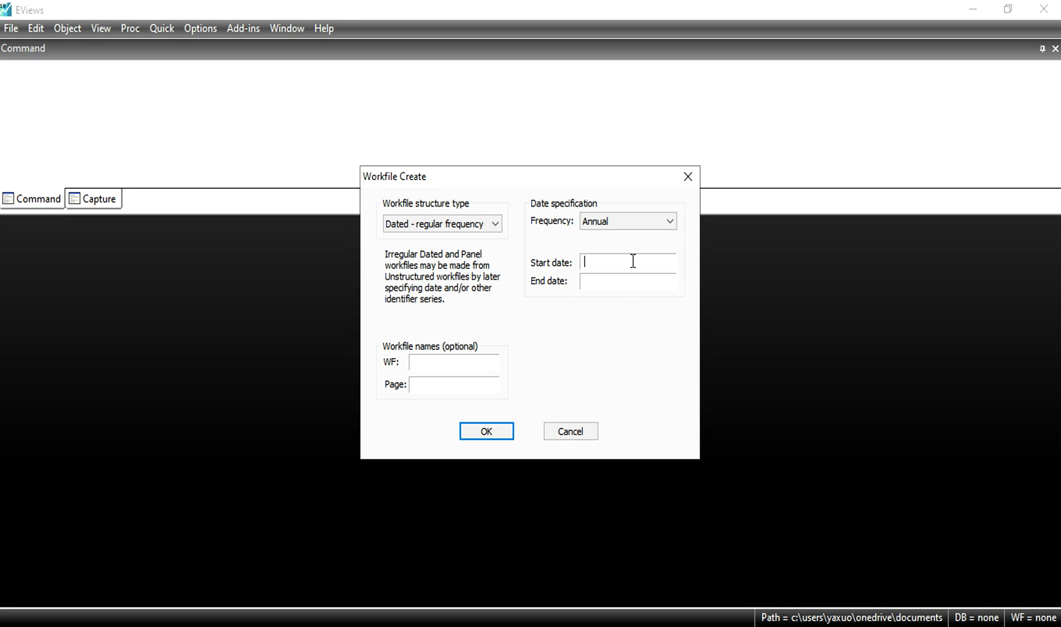
pyautogui.write('1975')
pyautogui.click(651, 277)
pyautogui.write('2018')
pyautogui.click(655, 222)
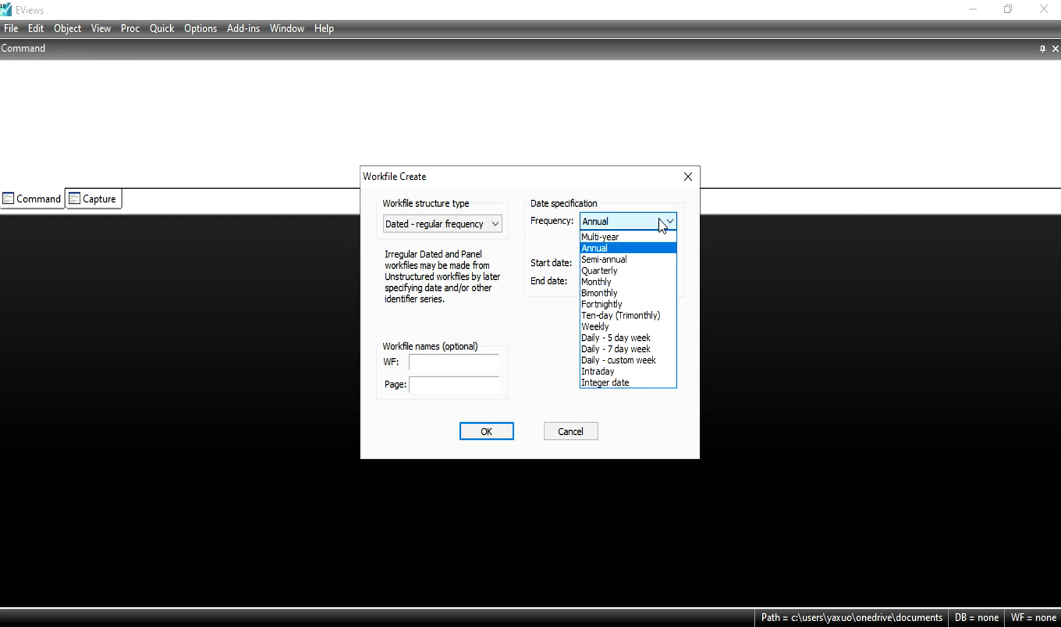
pyautogui.click(617, 246)
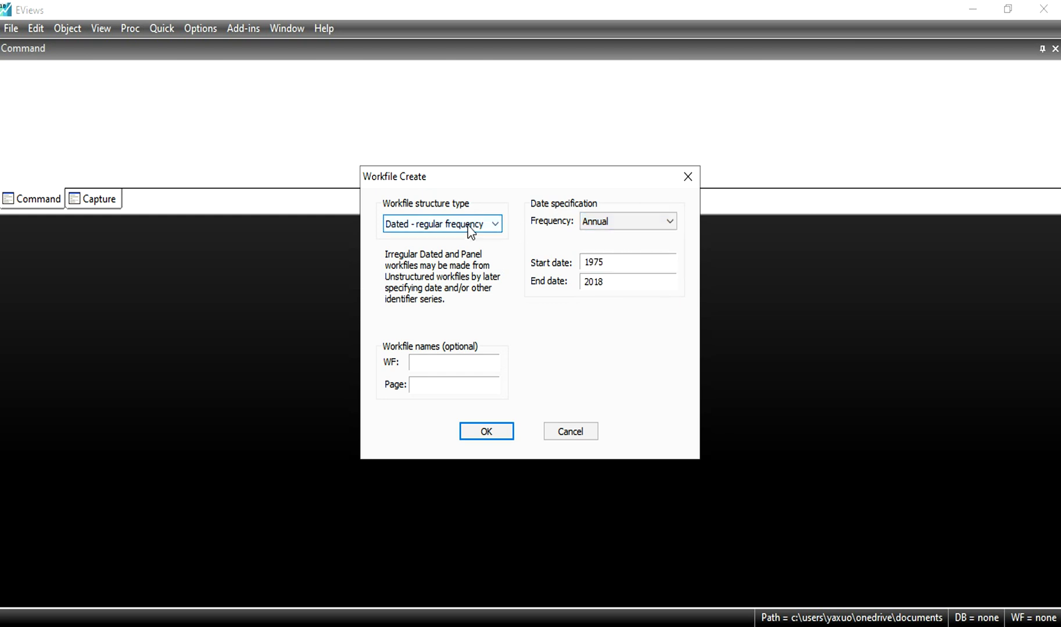
pyautogui.click(444, 221)
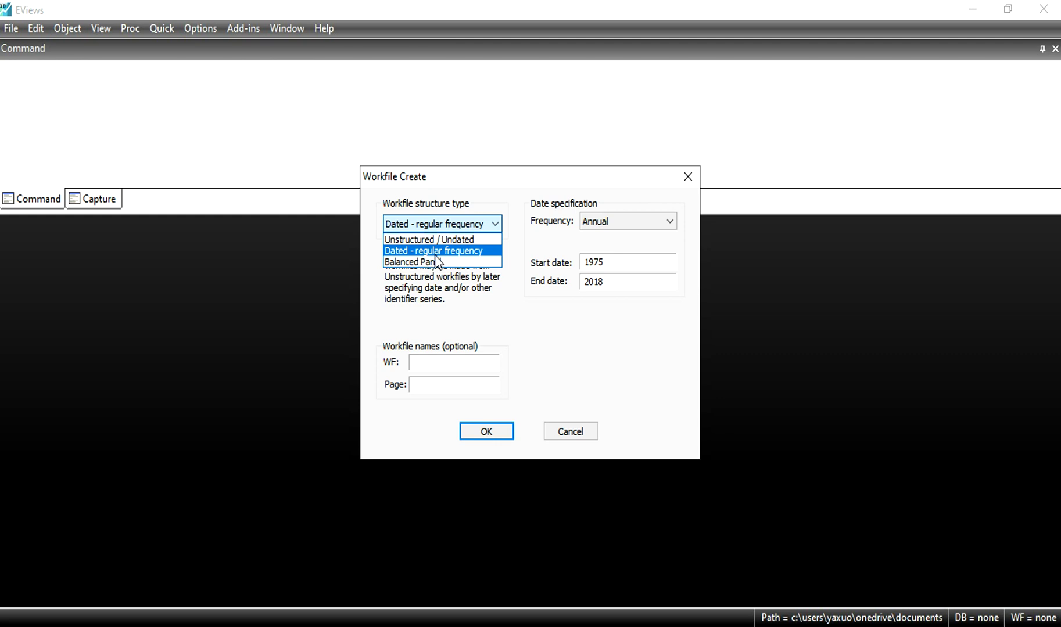
pyautogui.click(436, 253)
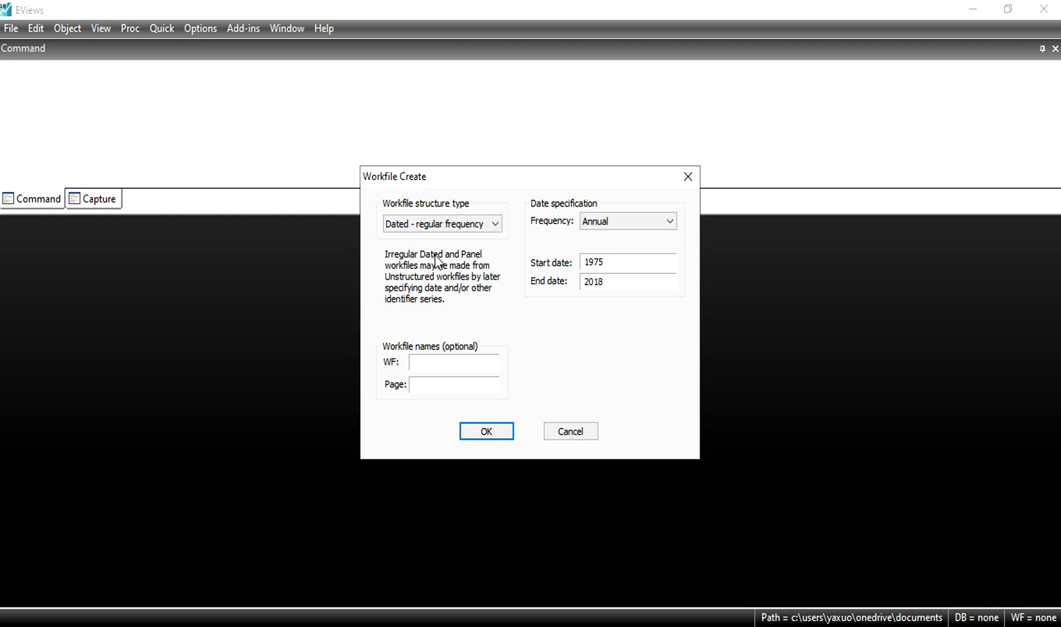
pyautogui.click(500, 430)
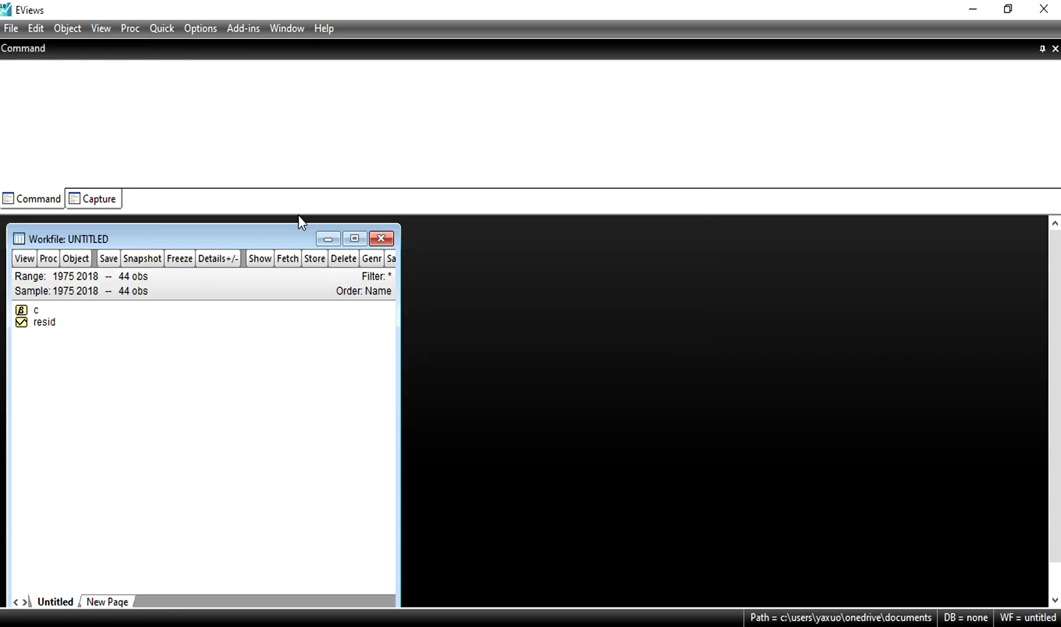
# Copy the selected GDP, CPI, IR and M2 columns from the Excel sheet
pyautogui.hotkey('alt', 'Tab')
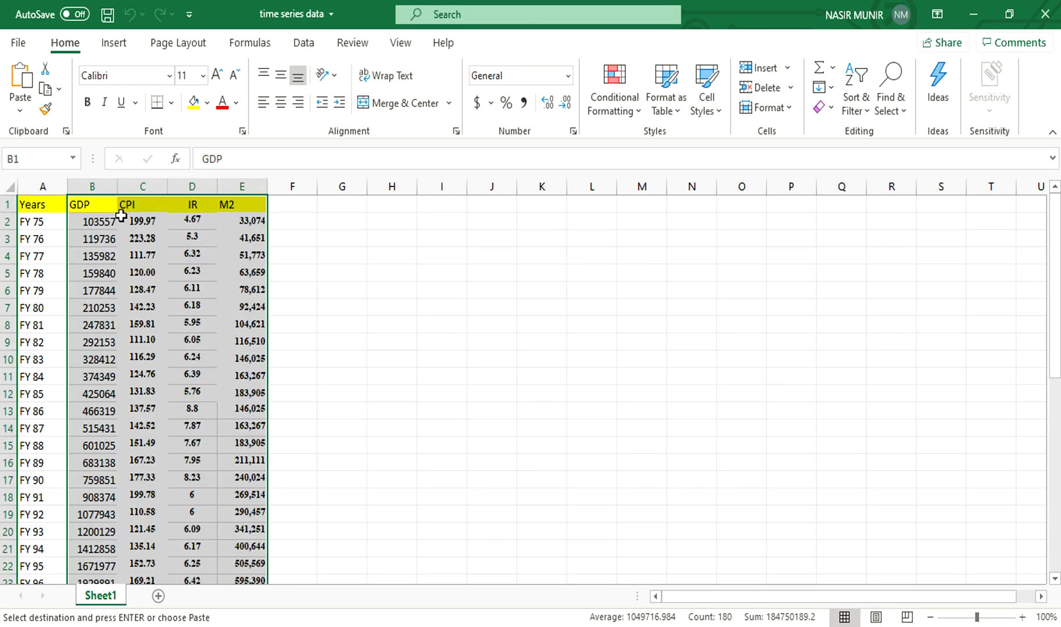
pyautogui.rightClick(103, 210)
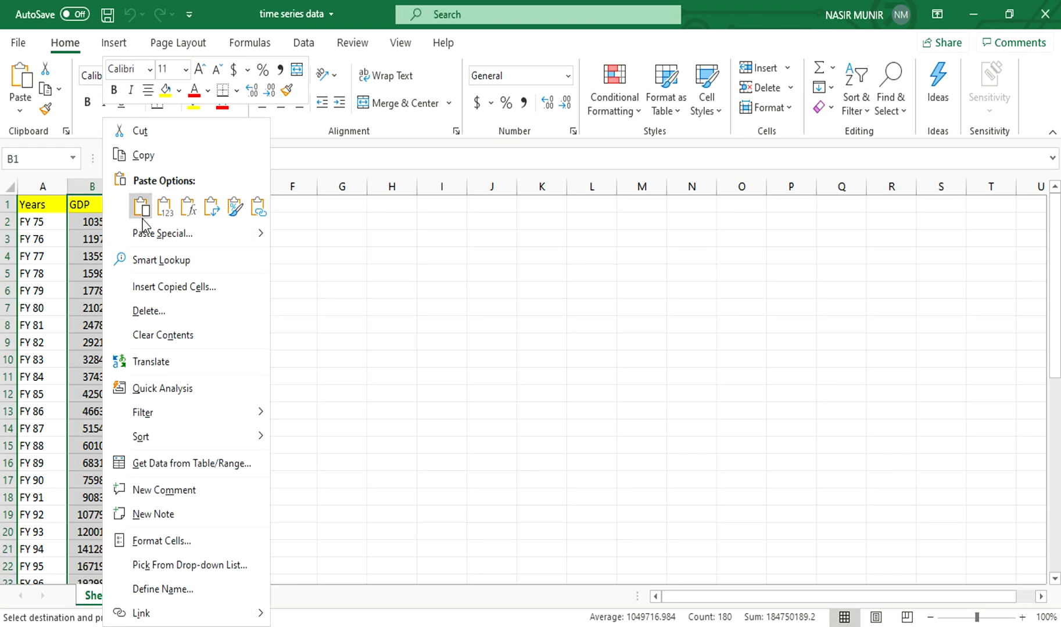
pyautogui.click(145, 156)
pyautogui.hotkey('alt', 'Tab')
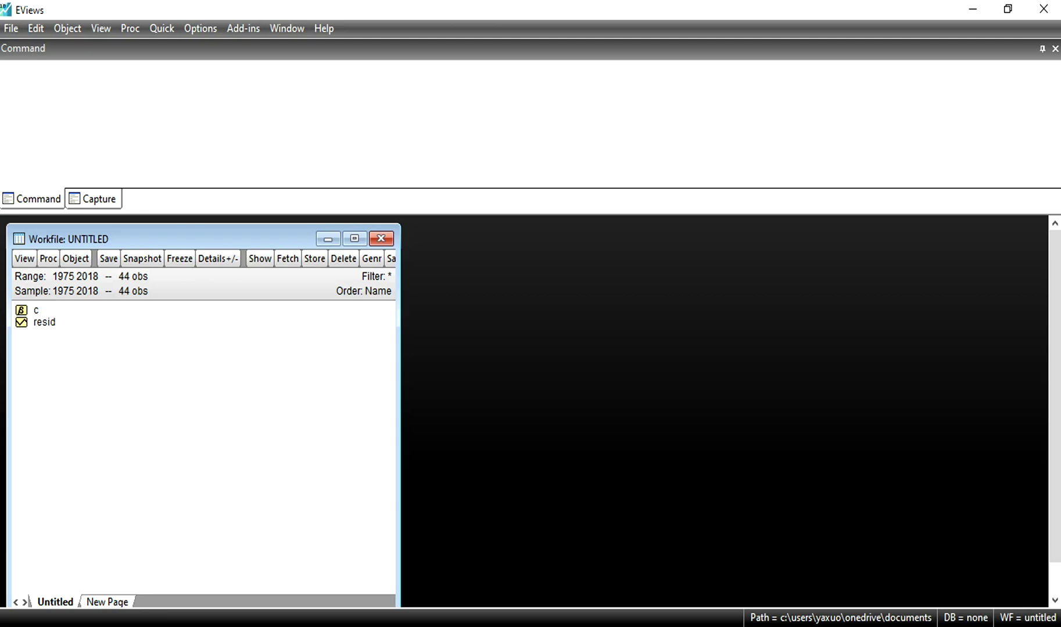
# Paste the copied data into an empty group at the name row, creating series gdp, cpi, ir, m2
pyautogui.click(159, 36)
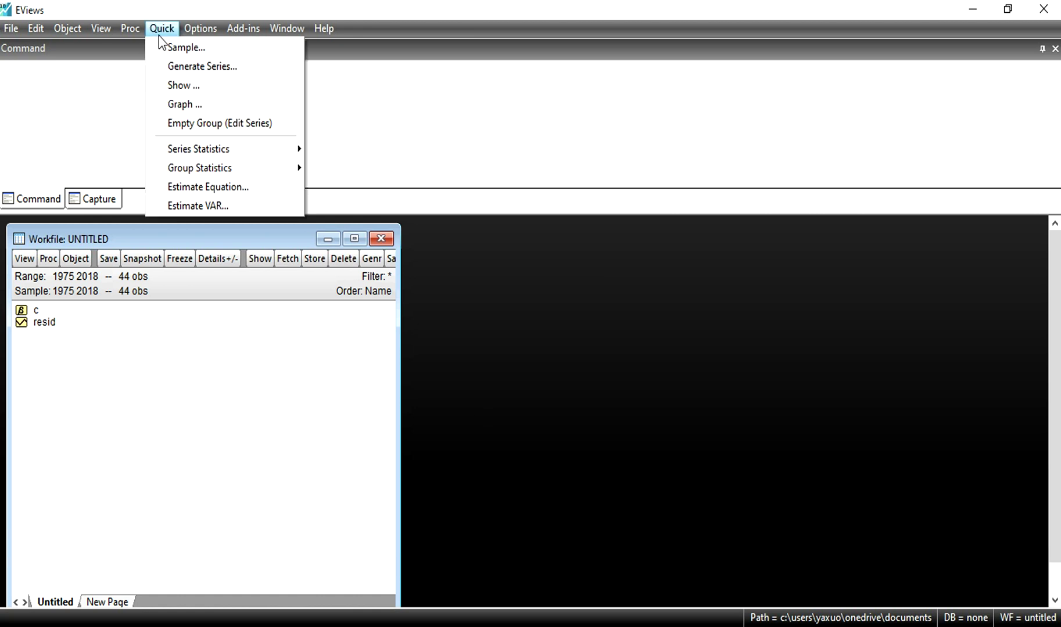
pyautogui.click(194, 123)
pyautogui.click(417, 331)
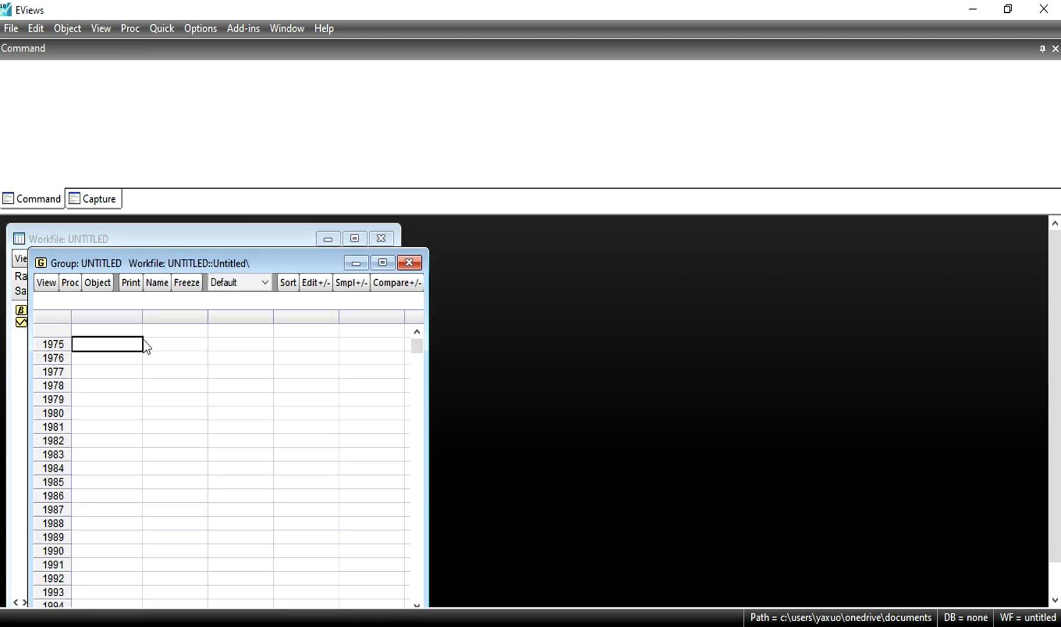
pyautogui.click(124, 331)
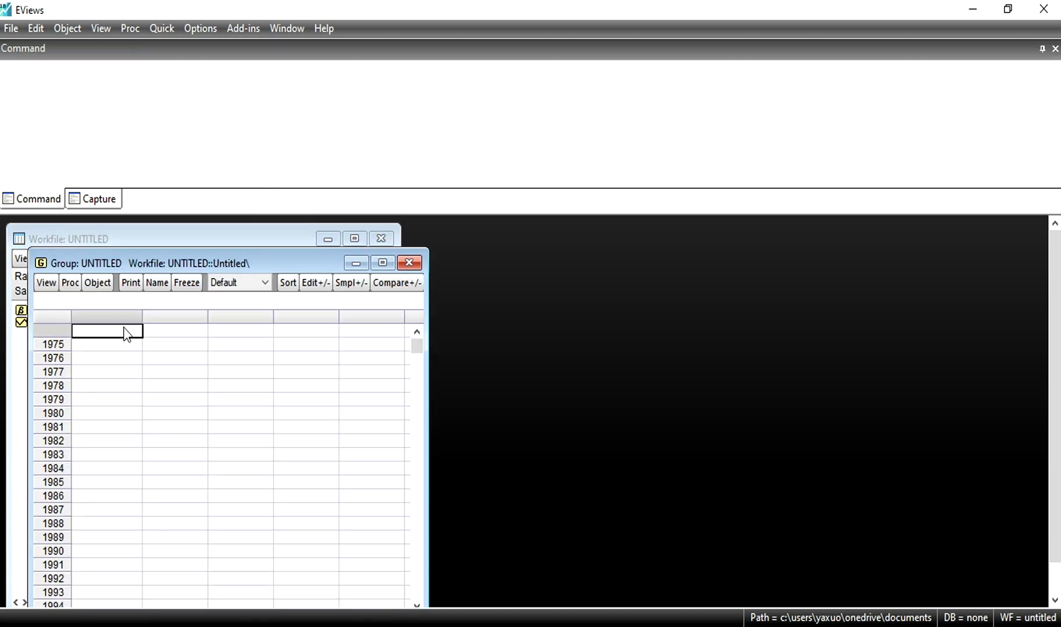
pyautogui.rightClick(125, 330)
pyautogui.click(152, 29)
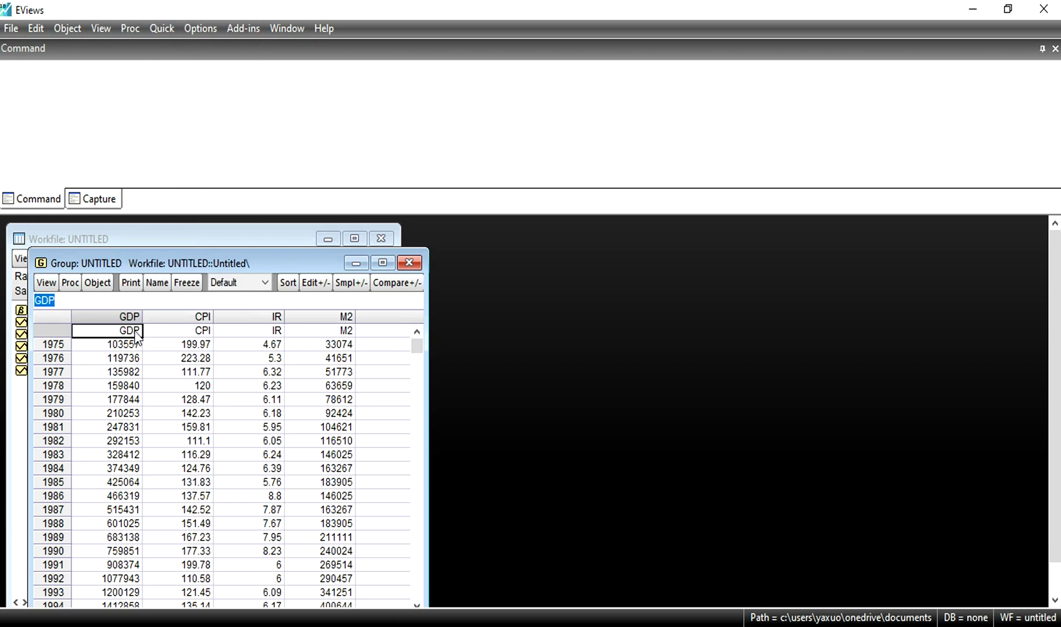
pyautogui.scroll(-3, 138, 337)
pyautogui.click(351, 264)
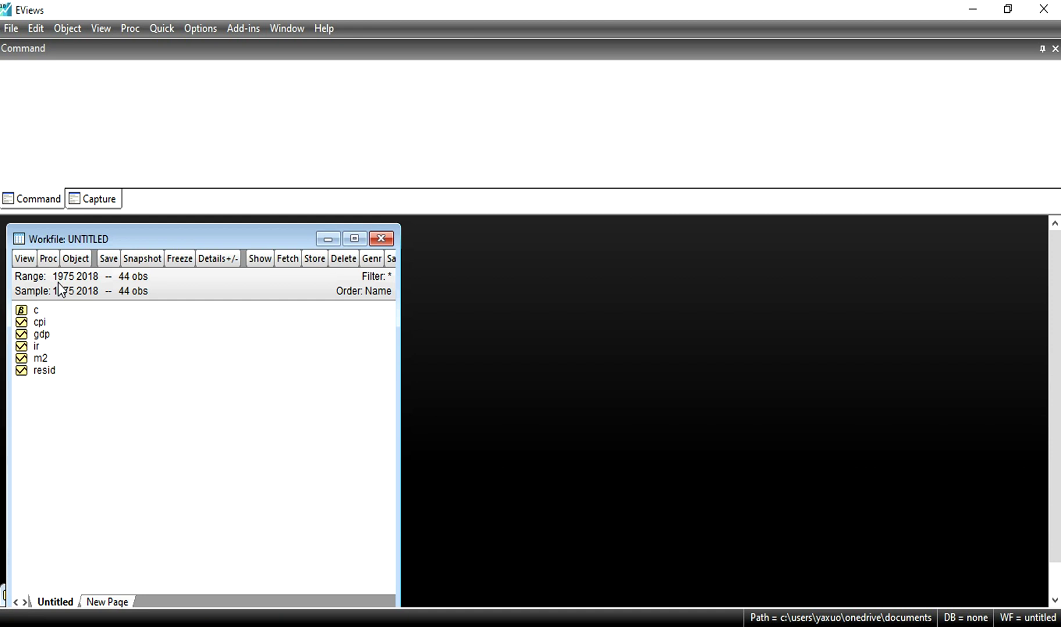
pyautogui.click(17, 82)
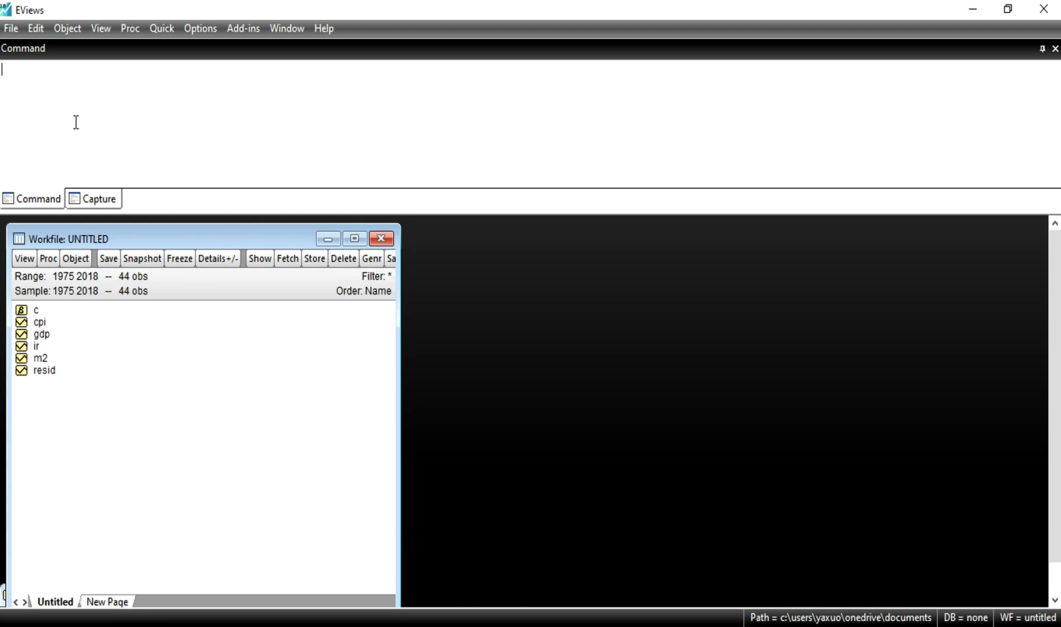
# Select the gdp, cpi, ir and m2 series together and open them as an equation
pyautogui.click(47, 333)
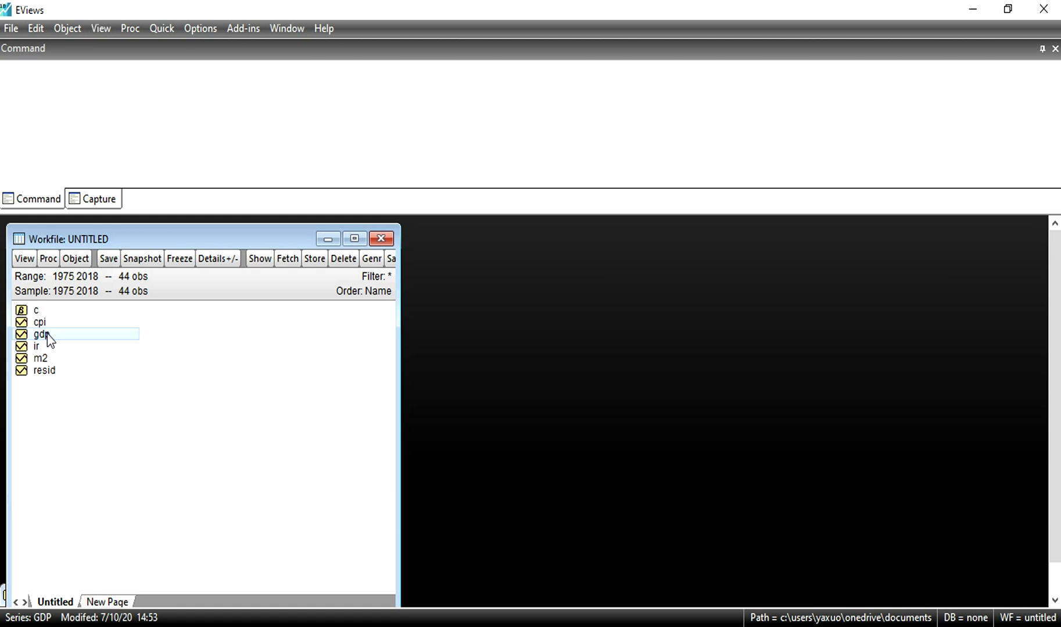
pyautogui.keyDown('ctrl'); pyautogui.click(47, 326); pyautogui.keyUp('ctrl')
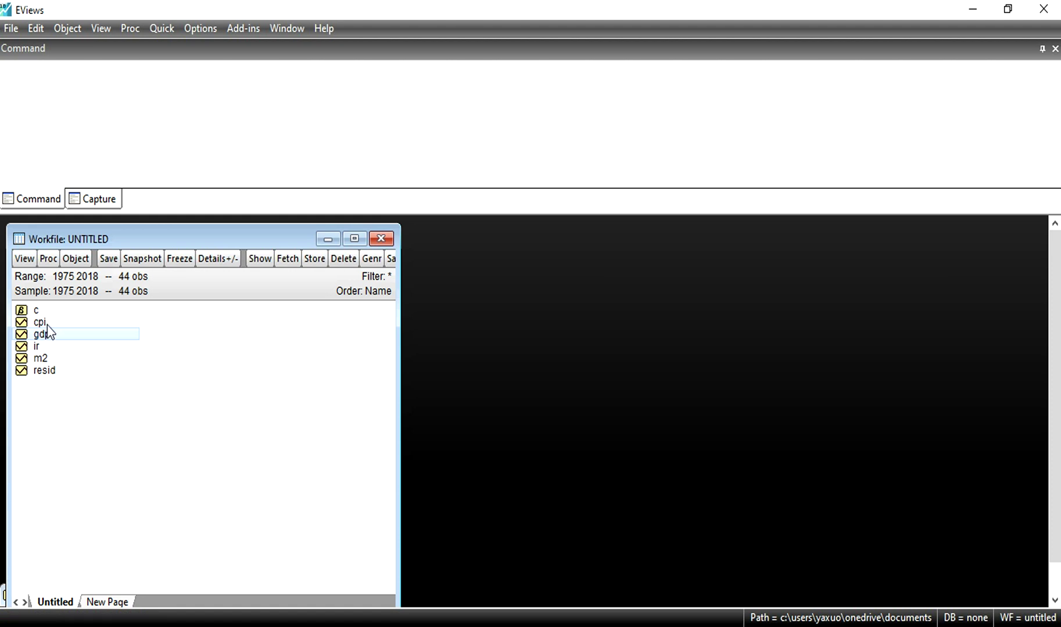
pyautogui.keyDown('ctrl'); pyautogui.click(44, 346); pyautogui.keyUp('ctrl')
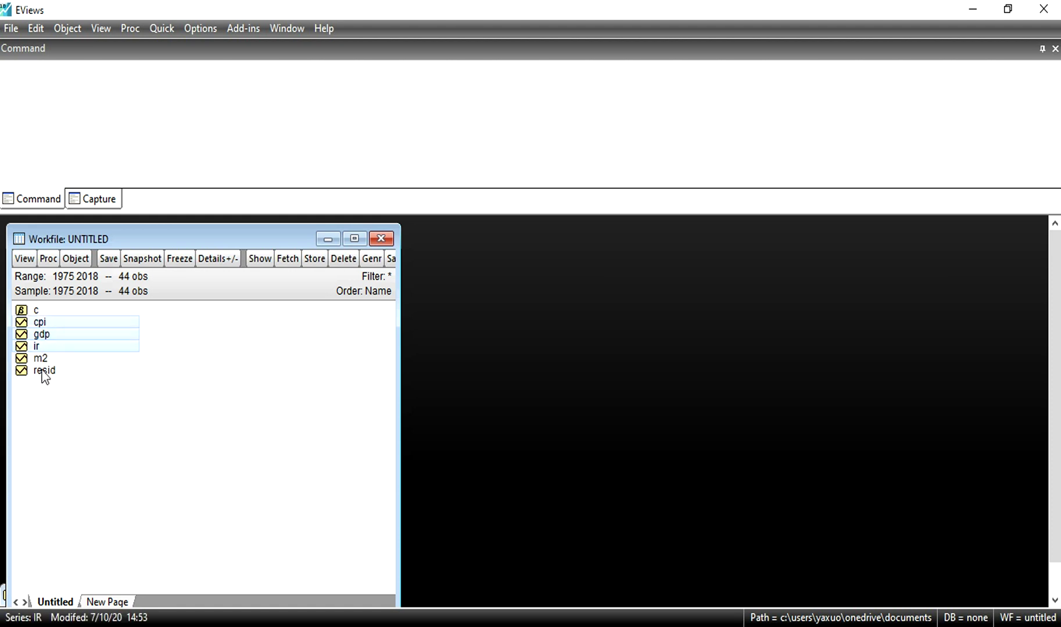
pyautogui.keyDown('ctrl'); pyautogui.click(45, 359); pyautogui.keyUp('ctrl')
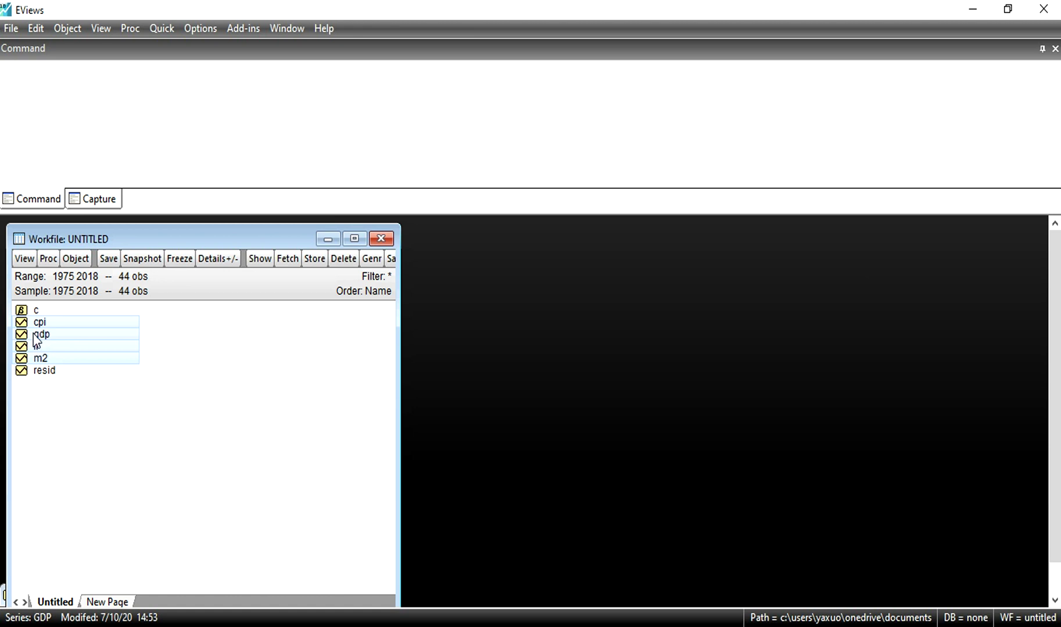
pyautogui.rightClick(52, 327)
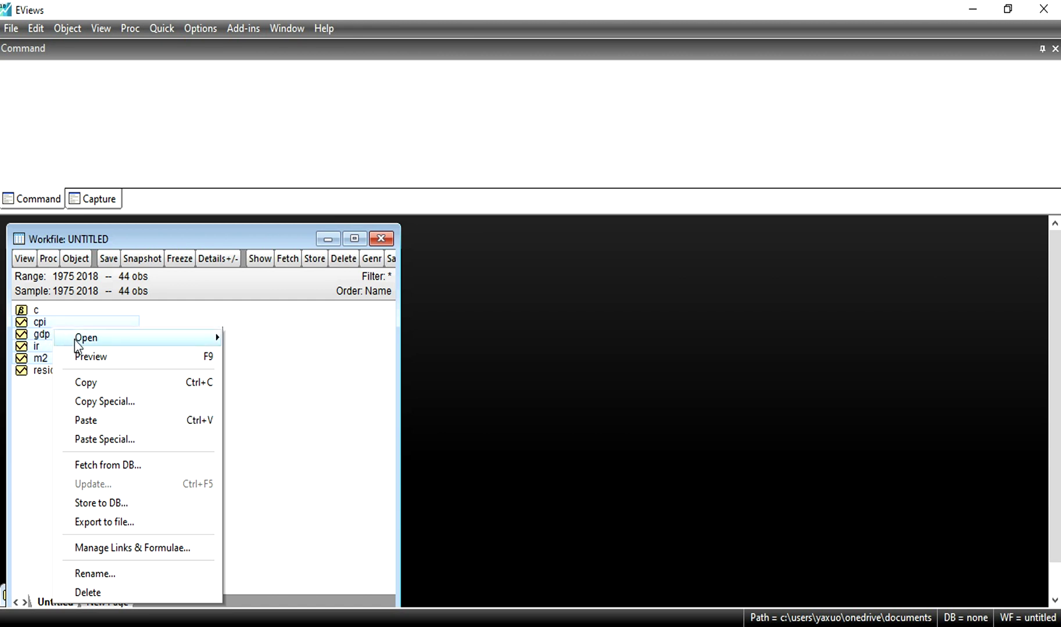
pyautogui.moveTo(87, 346)
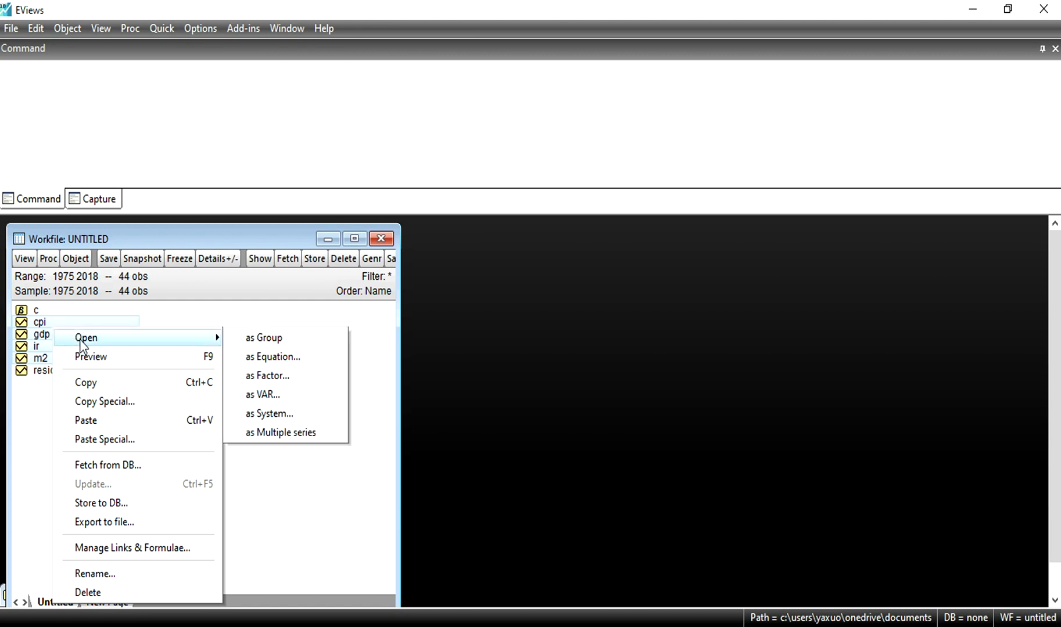
pyautogui.click(318, 355)
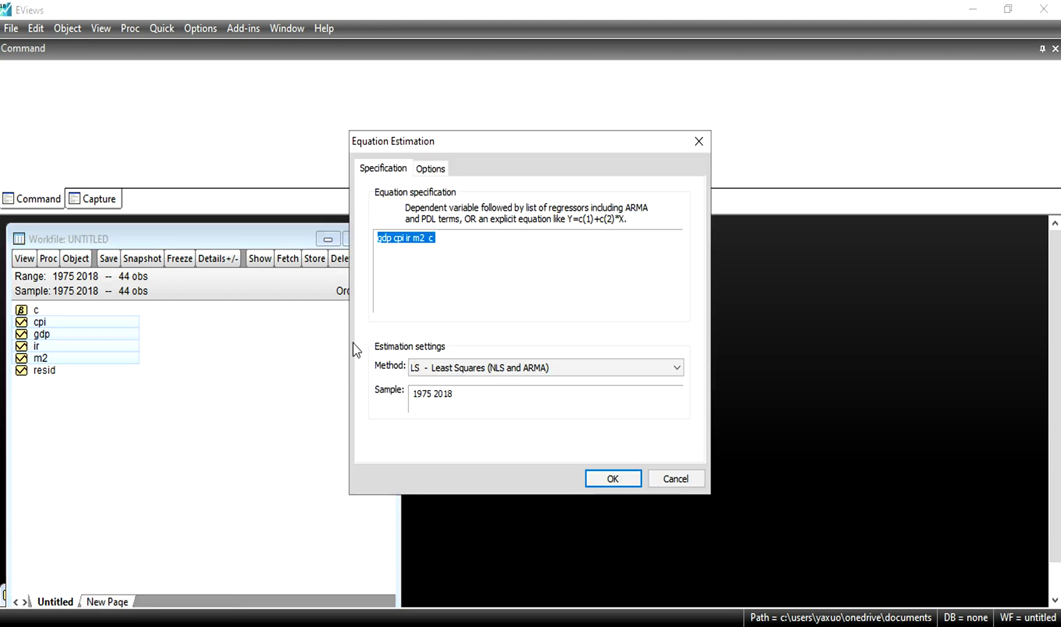
# Change the specification to 'gdp c cpi ir m2' and estimate it with LS - Least Squares
pyautogui.click(513, 265)
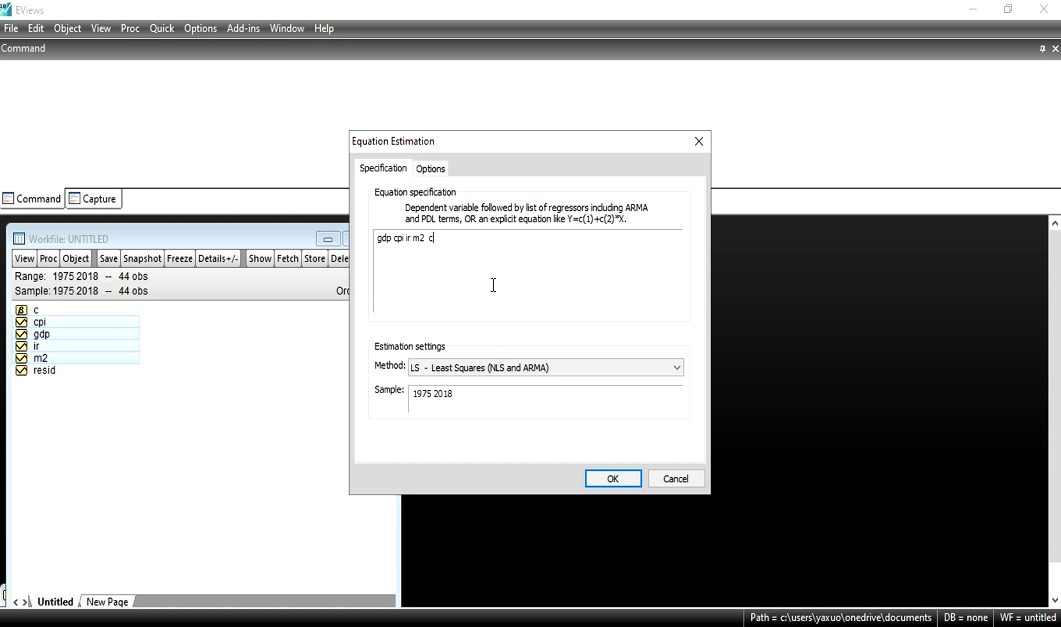
pyautogui.press('BackSpace')
pyautogui.press('BackSpace')
pyautogui.press('BackSpace')
pyautogui.press('Left')
pyautogui.press('Left')
pyautogui.press('Left')
pyautogui.press('Left')
pyautogui.press('Left')
pyautogui.press('BackSpace')
pyautogui.write('c')
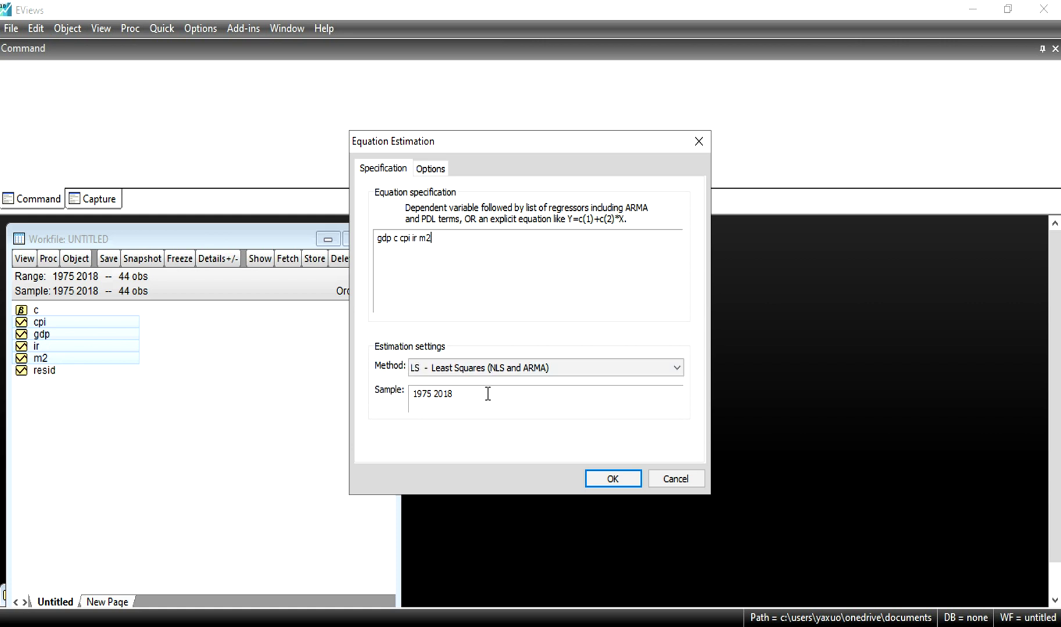
pyautogui.click(676, 369)
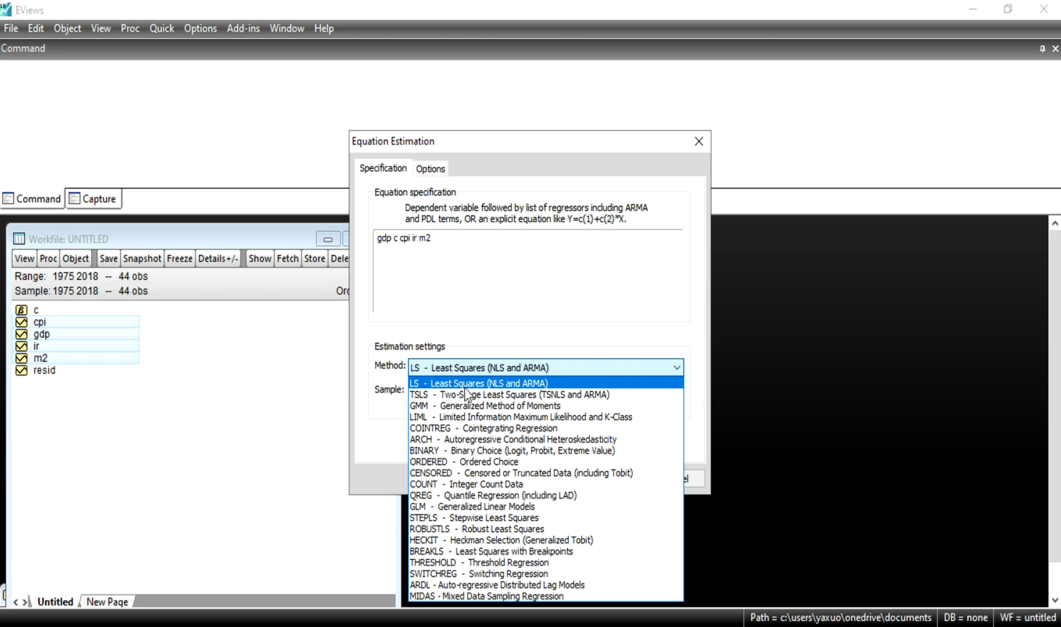
pyautogui.click(511, 387)
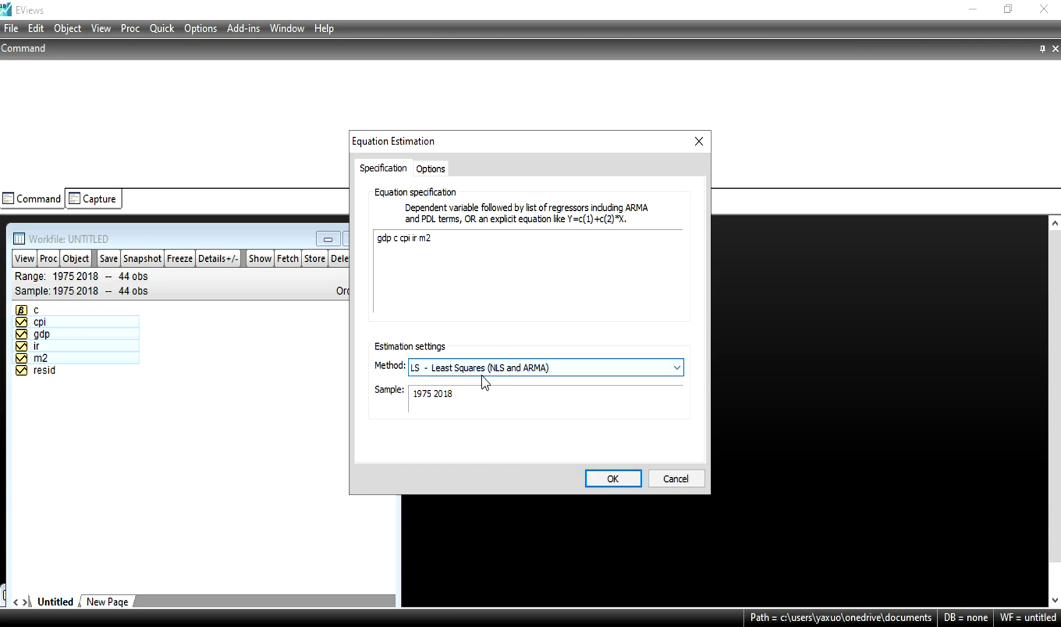
pyautogui.click(615, 482)
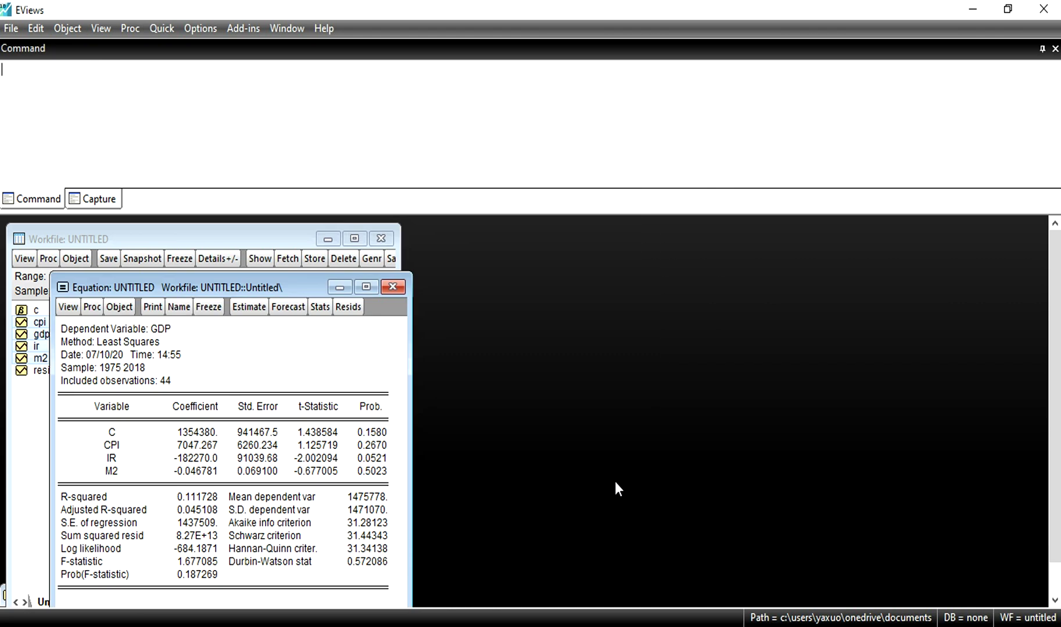
# Maximize the equation output window to fill the workspace
pyautogui.click(366, 287)
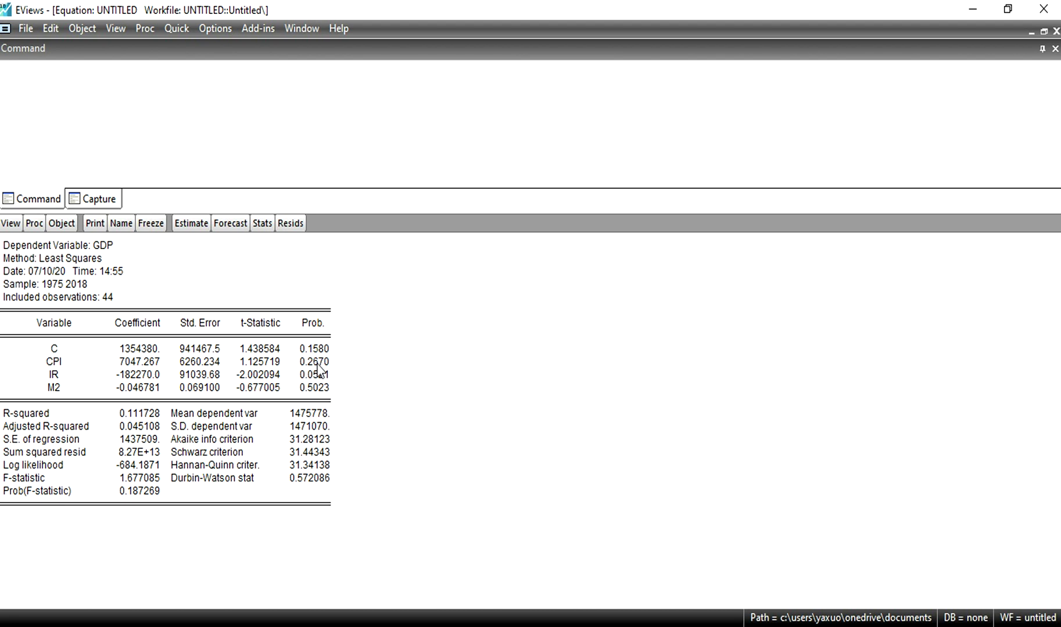
# Type the note: if the p-value is less than 0.05, the variable shows significant impact
pyautogui.click(32, 99)
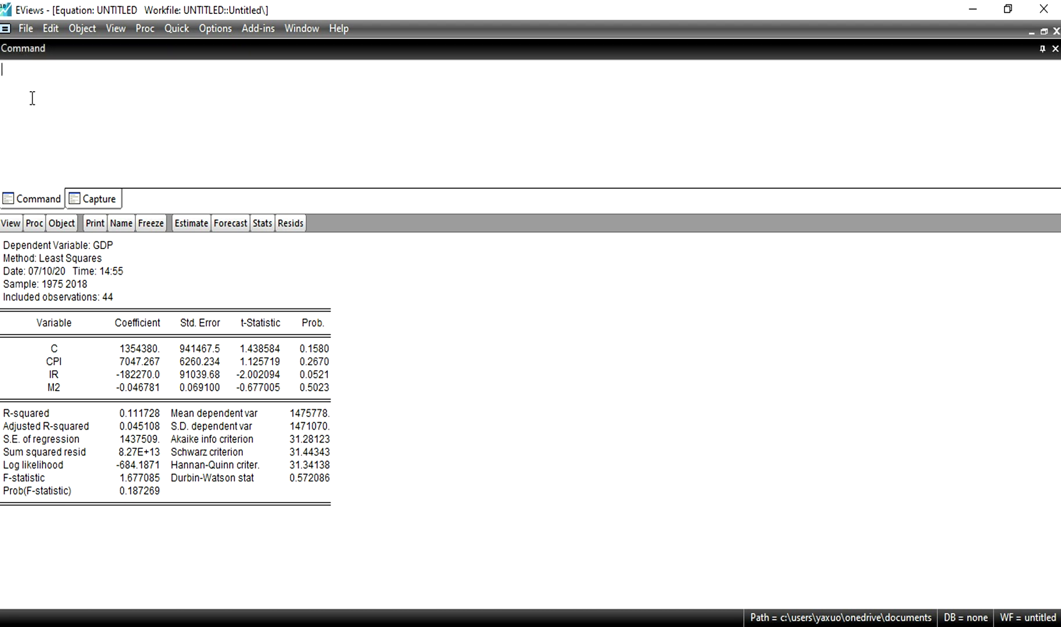
pyautogui.write('if the p-value is less than 0')
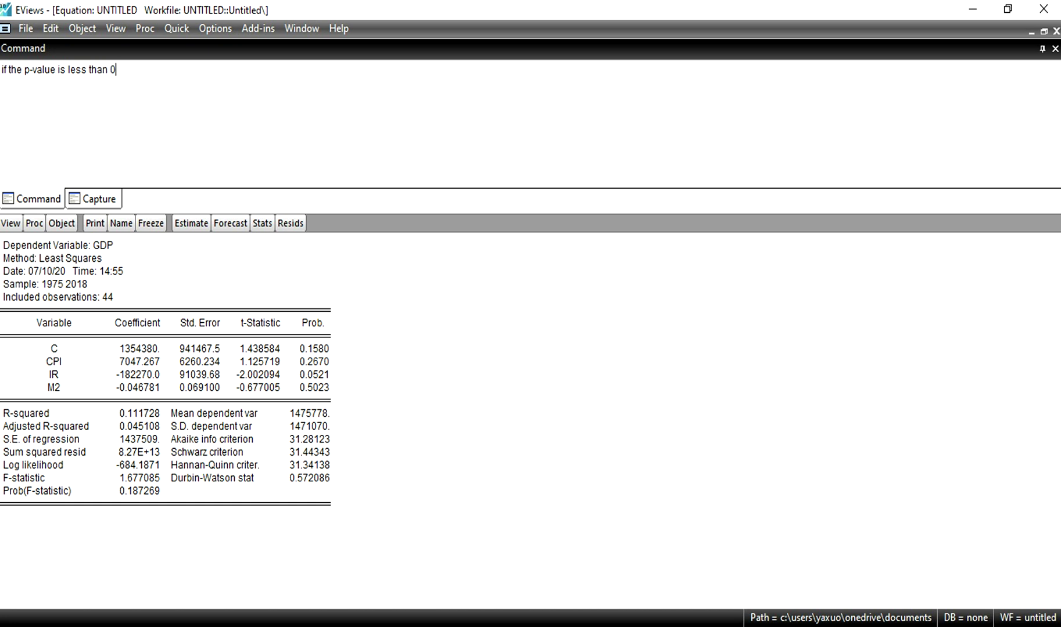
pyautogui.write('.05 then the variable is')
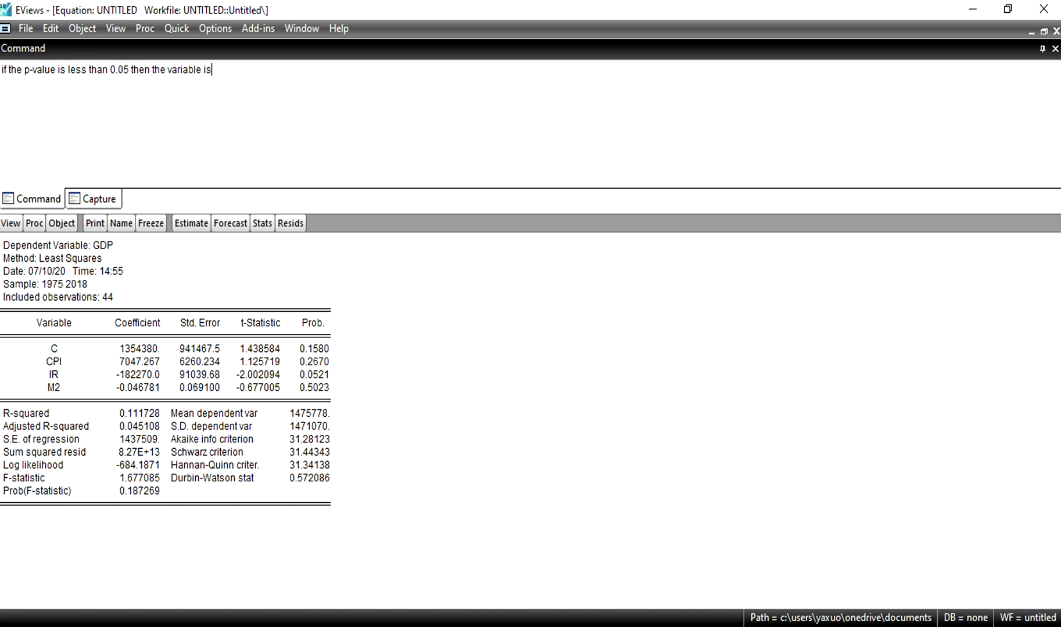
pyautogui.write(' showing signigi')
pyautogui.press('BackSpace')
pyautogui.press('BackSpace')
pyautogui.write('ficant ')
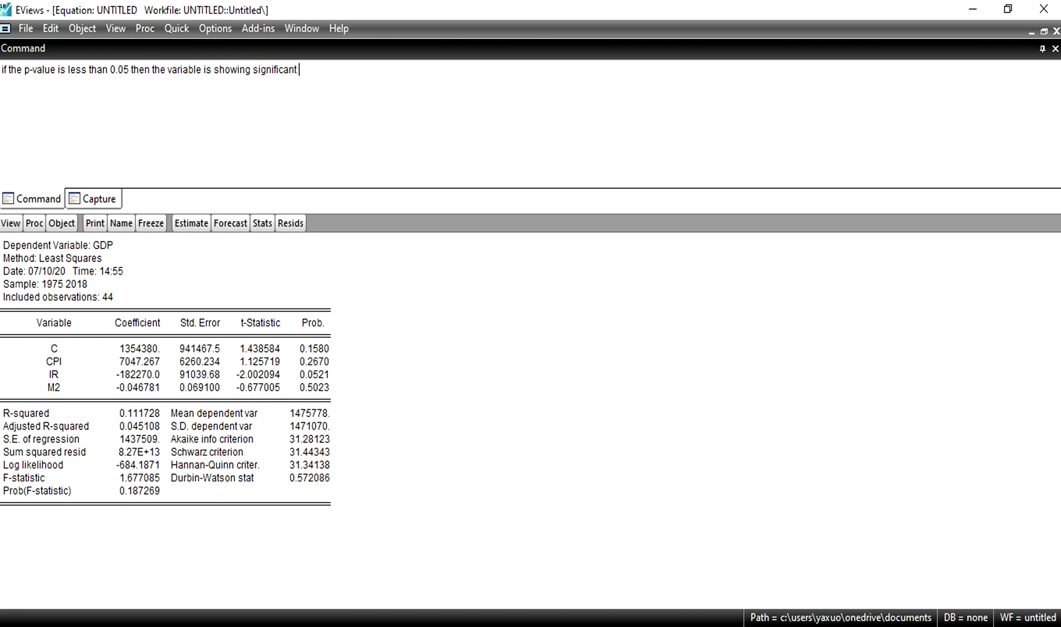
pyautogui.write('impact of the dependent variables')
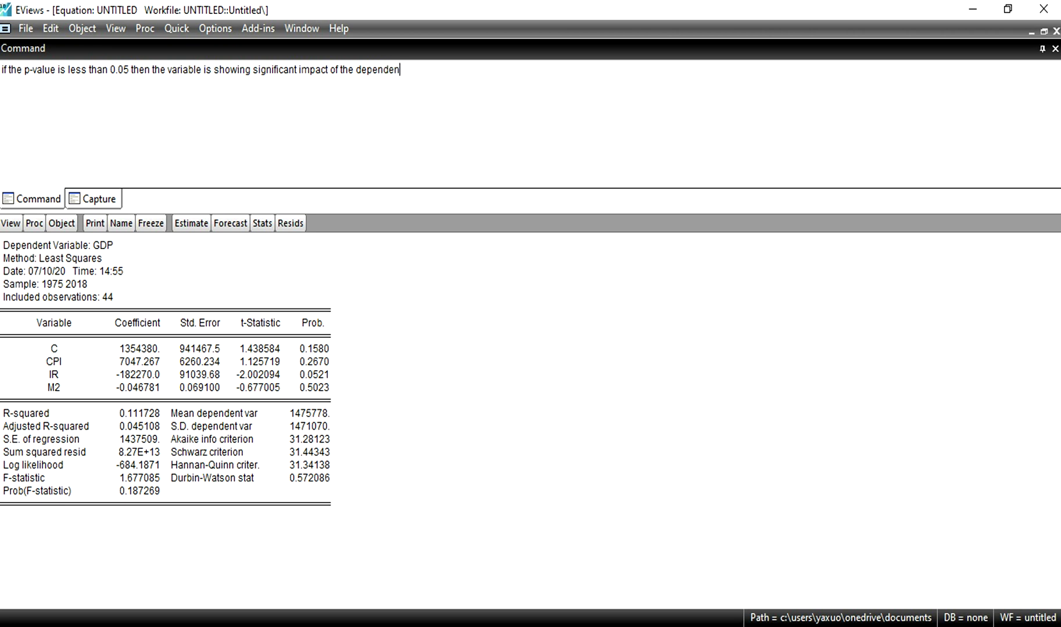
pyautogui.press('BackSpace')
# Continue the note: if the P.value is greater than 0.05, the variable is not significant
pyautogui.write(', if the')
pyautogui.press('BackSpace')
pyautogui.press('BackSpace')
pyautogui.press('BackSpace')
pyautogui.press('BackSpace')
pyautogui.press('BackSpace')
pyautogui.write('the ')
pyautogui.write('P.value')
pyautogui.write(' is grea')
pyautogui.write('ter tehn')
pyautogui.press('BackSpace')
pyautogui.press('BackSpace')
pyautogui.press('BackSpace')
pyautogui.write('hen 0.05 ')
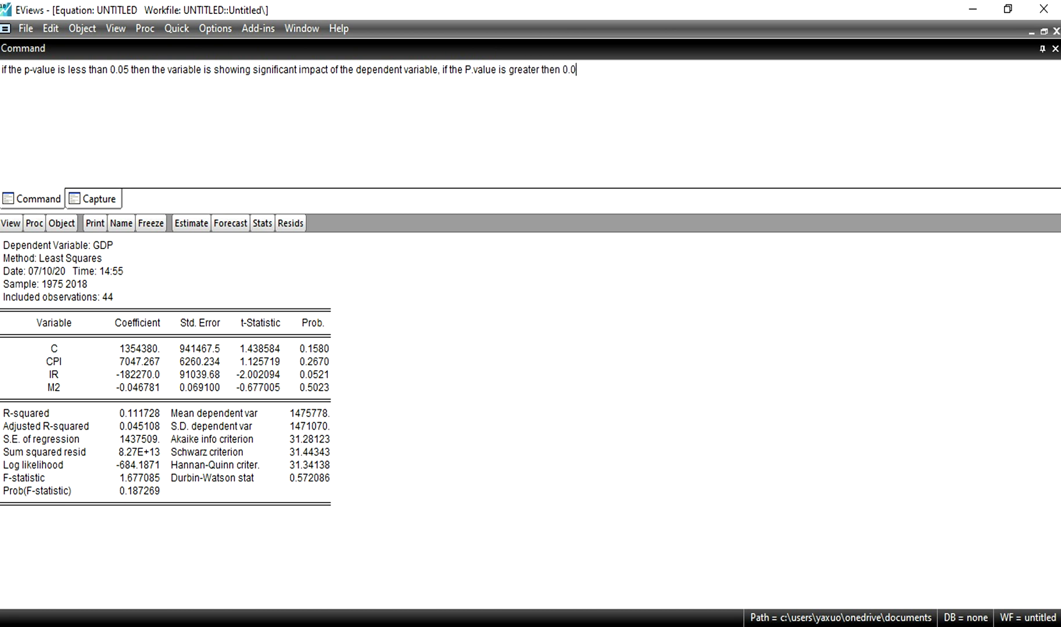
pyautogui.write('then variable is no s')
pyautogui.press('BackSpace')
pyautogui.press('BackSpace')
pyautogui.write('t sginif')
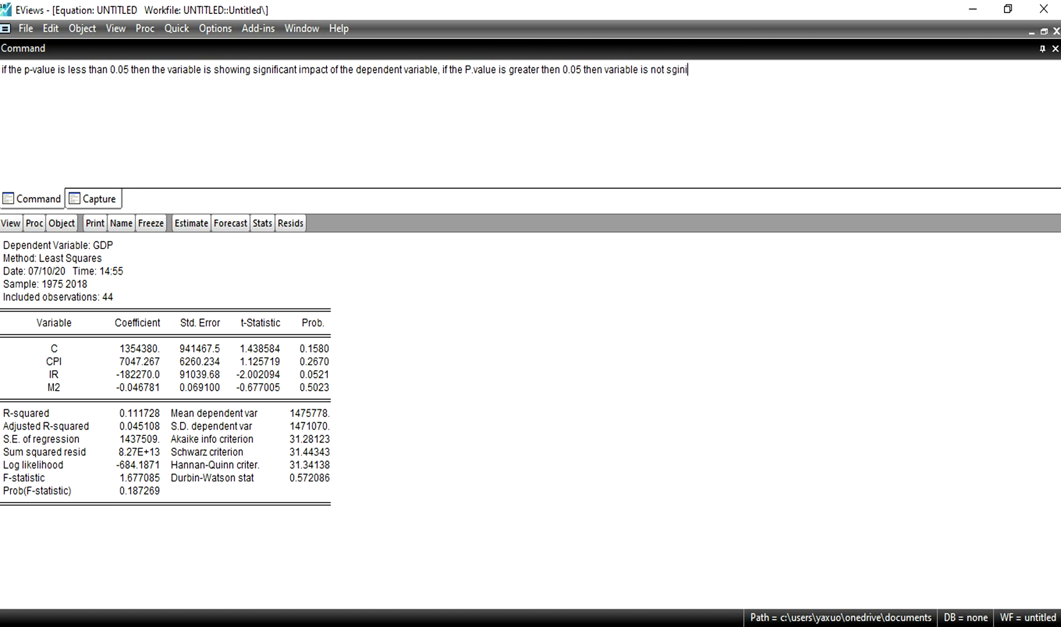
pyautogui.write('ciatn')
pyautogui.press('BackSpace')
pyautogui.press('BackSpace')
pyautogui.write('nt')
# Move focus from the note back to the regression output
pyautogui.click(521, 259)
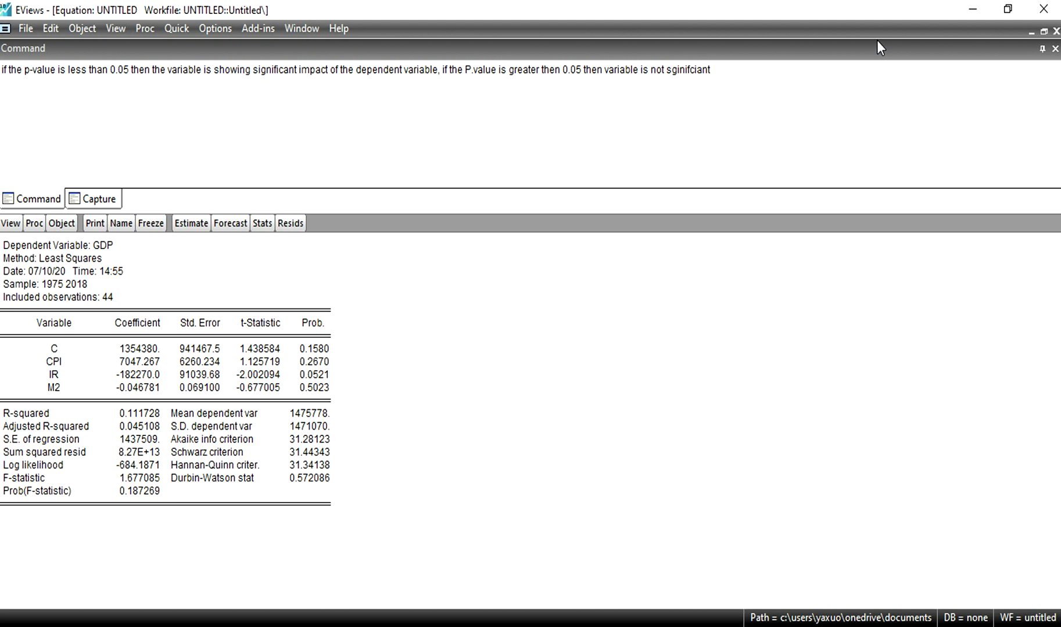
# On a new line, note that an F-stat p-value below 0.05 means a good-fitted model, above not
pyautogui.click(749, 80)
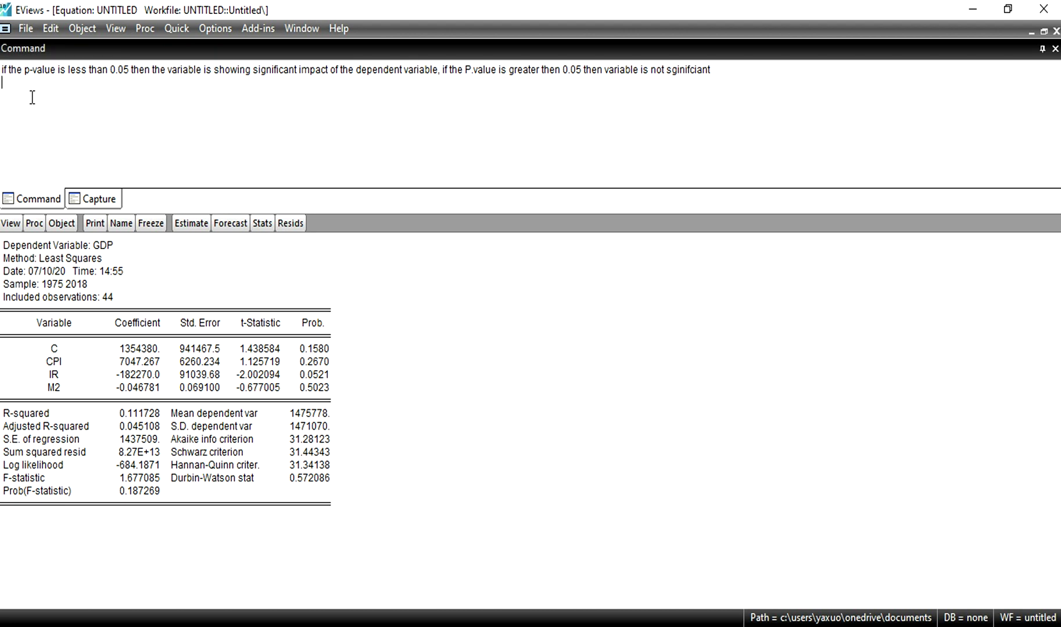
pyautogui.write('if the p-value of f-stat is les')
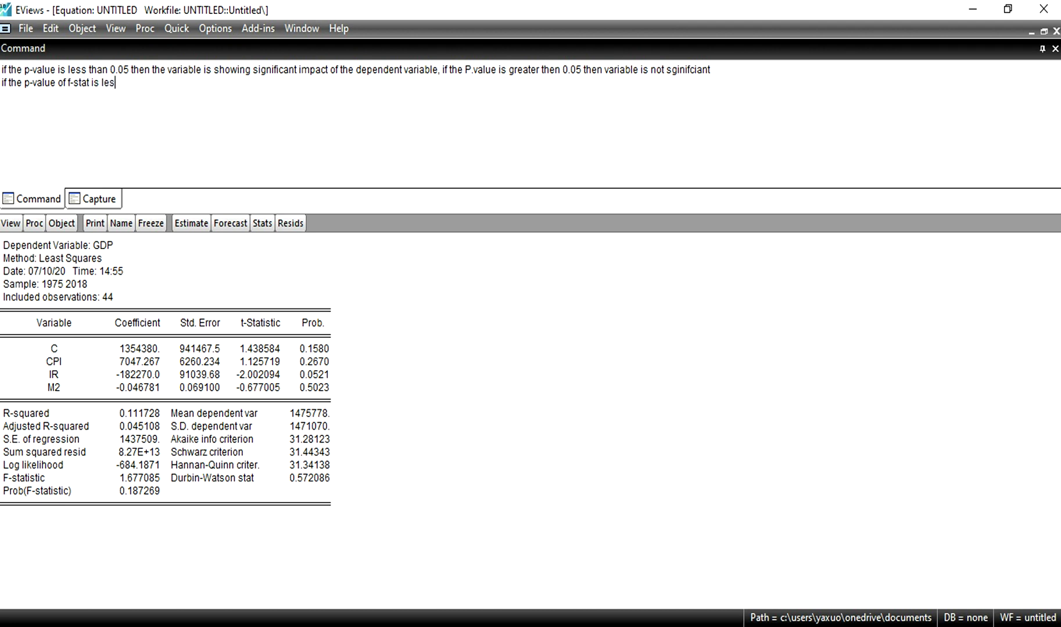
pyautogui.write('s than 0.05, then your overal')
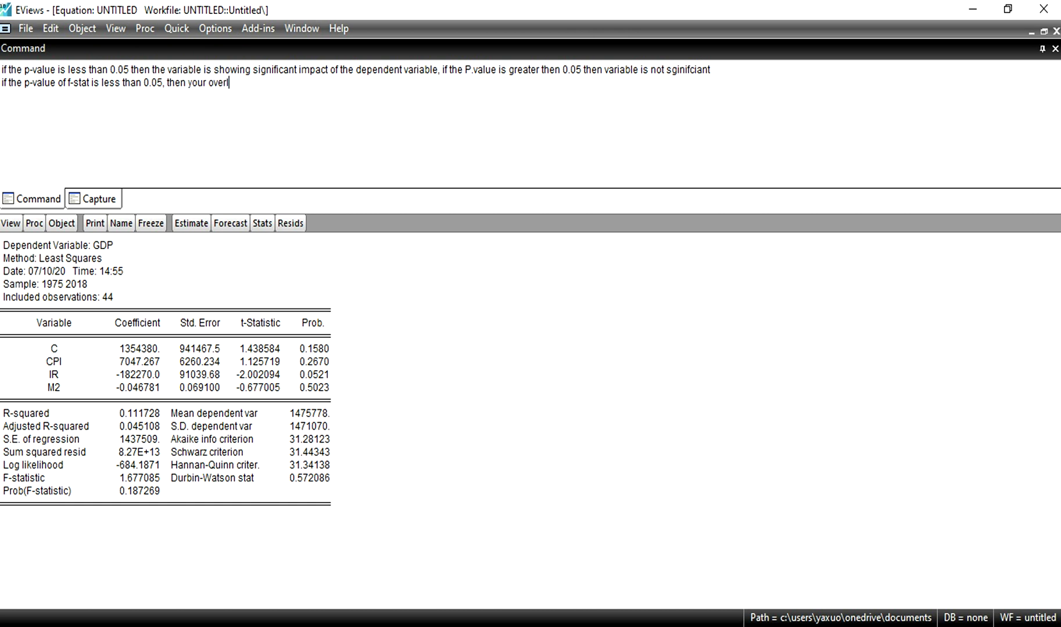
pyautogui.write('l model is good fitte')
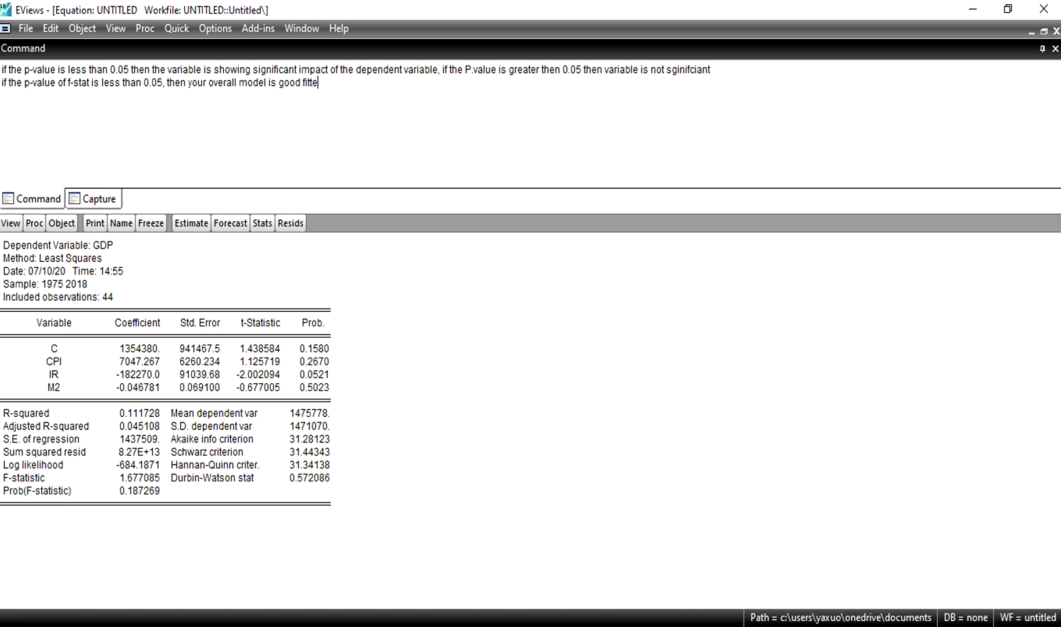
pyautogui.write('d, but if the p_value is greater t')
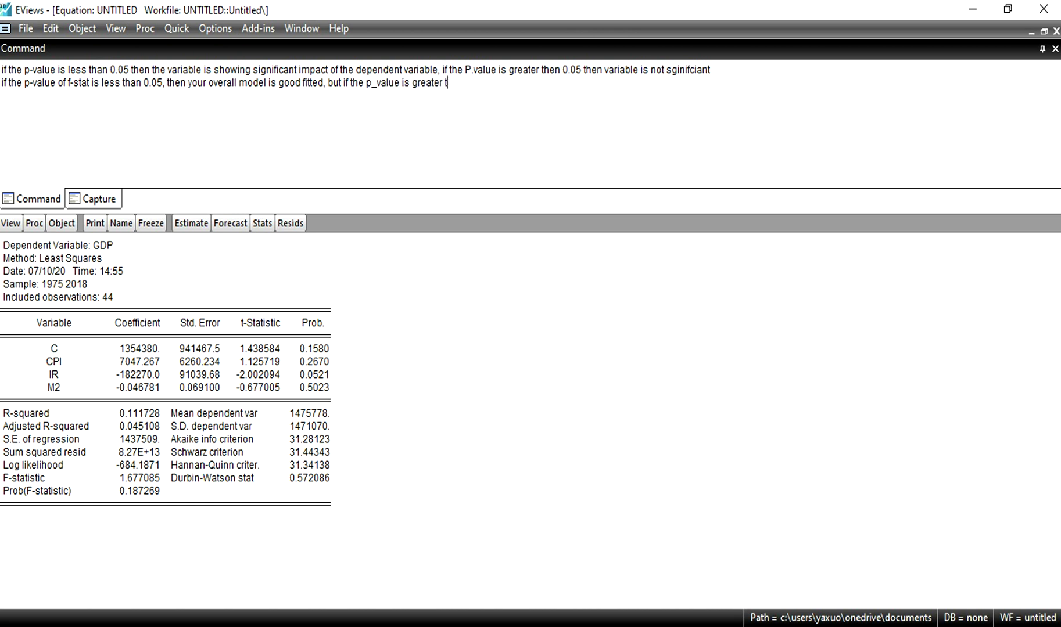
pyautogui.write('han 0.0')
pyautogui.write('5 then your overl')
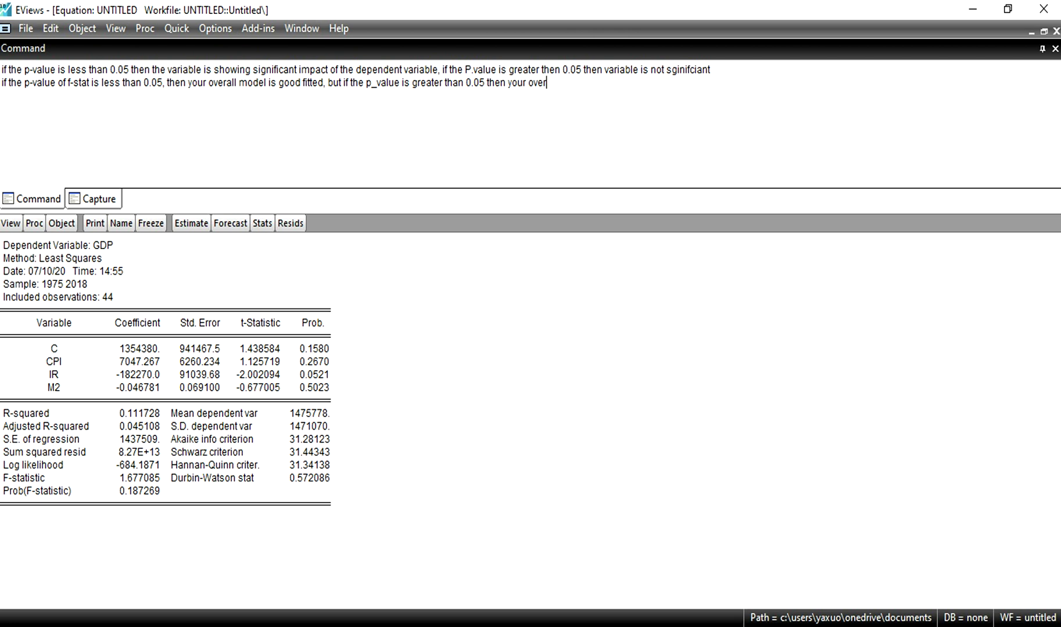
pyautogui.press('BackSpace')
pyautogui.write('all model is not')
pyautogui.press('BackSpace')
pyautogui.press('BackSpace')
pyautogui.press('BackSpace')
pyautogui.press('BackSpace')
pyautogui.write('not good ')
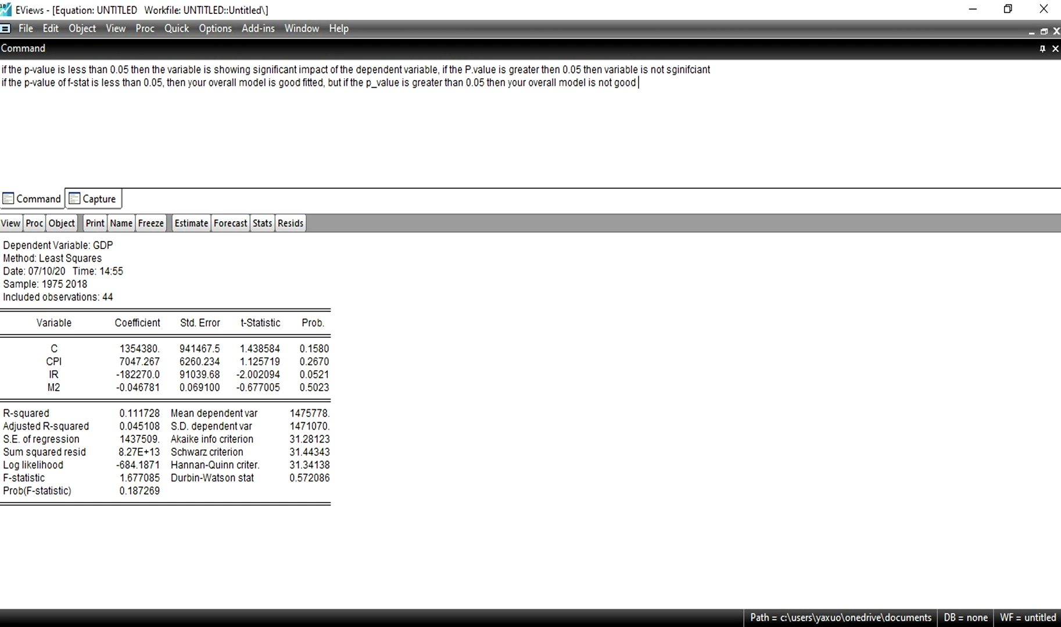
pyautogui.write('fitted.')
# On a third line, type 'H0= model is not good fitted, and H1= model is good fitted'
pyautogui.click(33, 97)
pyautogui.write('H0= model is not good fiteed')
pyautogui.press('BackSpace')
pyautogui.press('BackSpace')
pyautogui.press('BackSpace')
pyautogui.write('ted, and H')
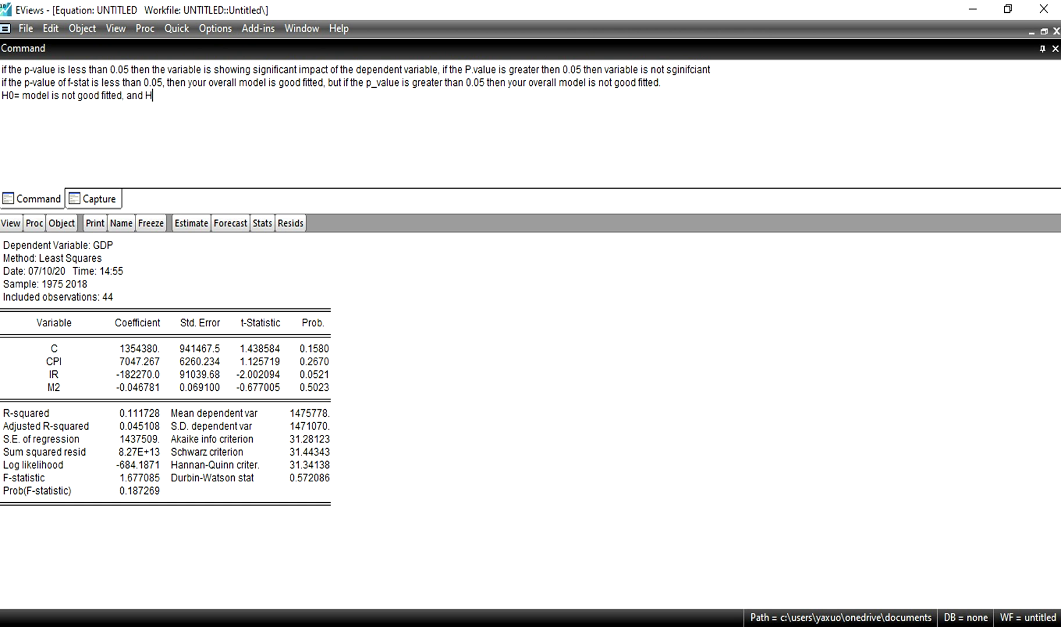
pyautogui.write('1= model is good fitted')
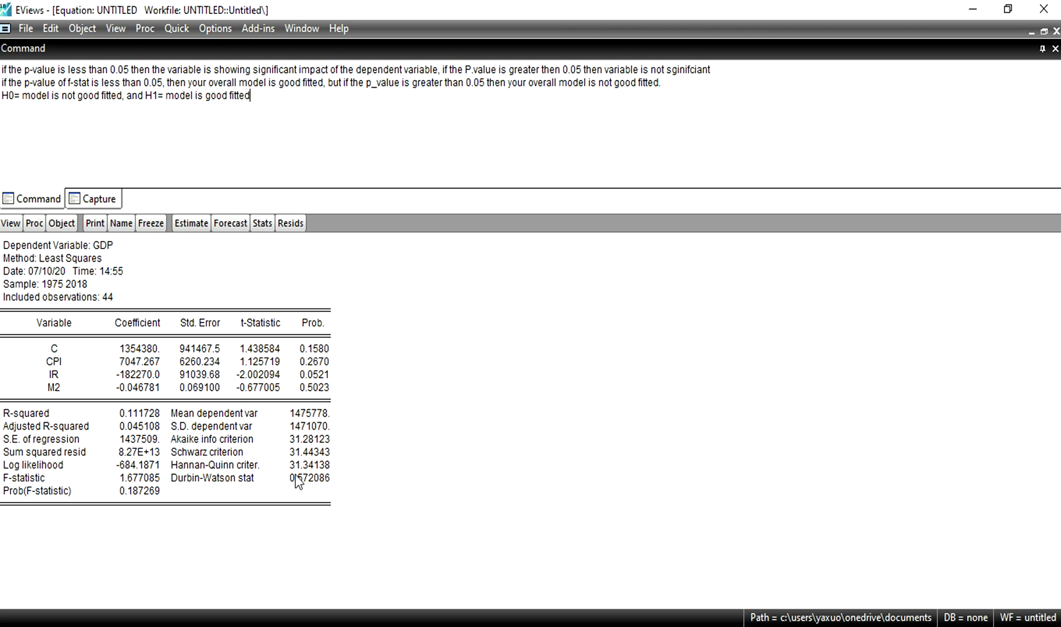
# On a fourth line, note that a D.W value between 1.5 and 2.5 means no autocorrelation
pyautogui.press('Return')
pyautogui.write('if the D.w value is between 1.5 to 2.5 then it means that there is no auto correlation in the data.')
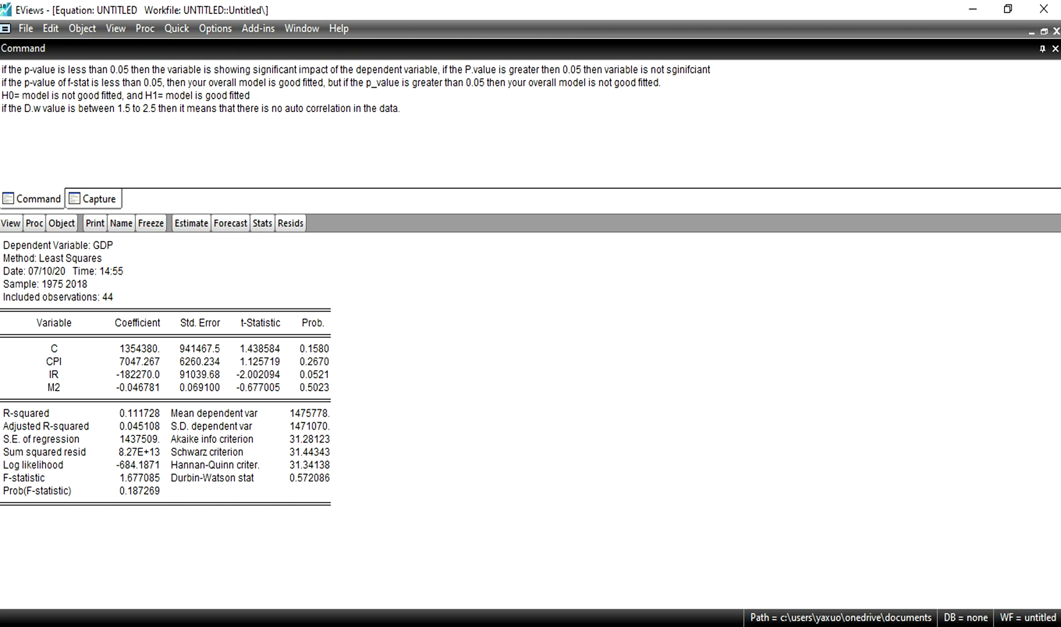